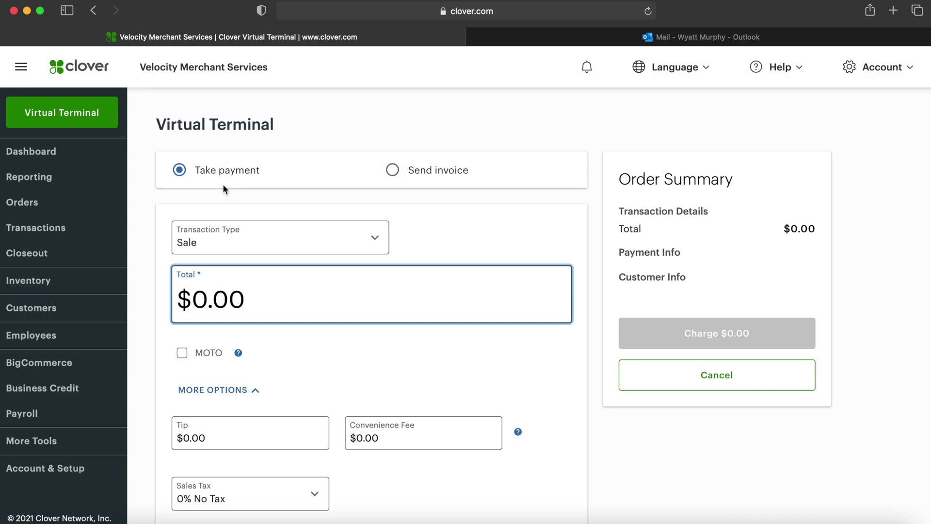
Keep the transaction type on Sale, enter 100 for a $1.00 total, and tick MOTO
click(354, 235)
click(330, 280)
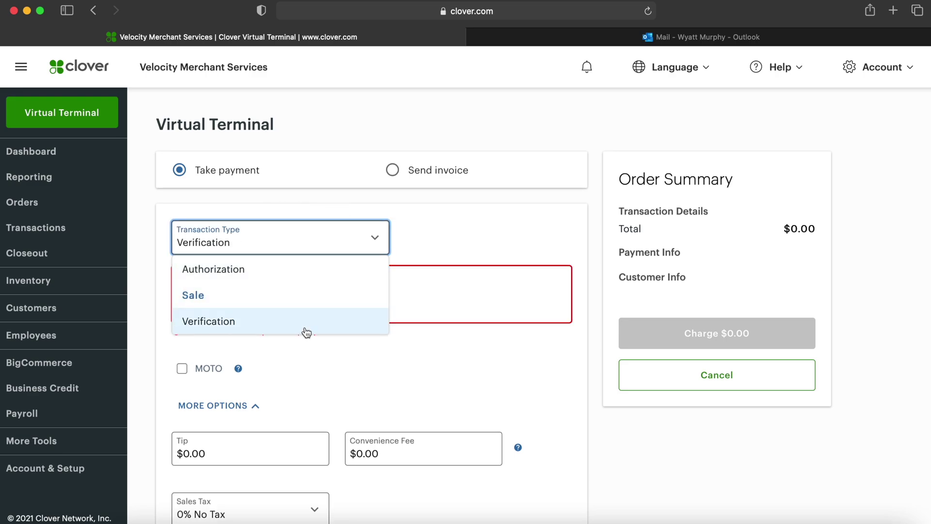
click(306, 300)
click(271, 296)
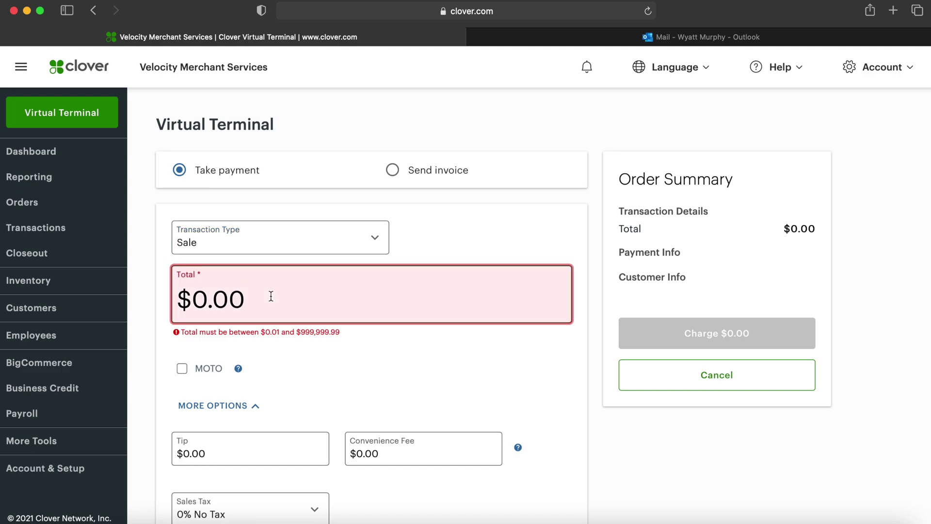
text(100)
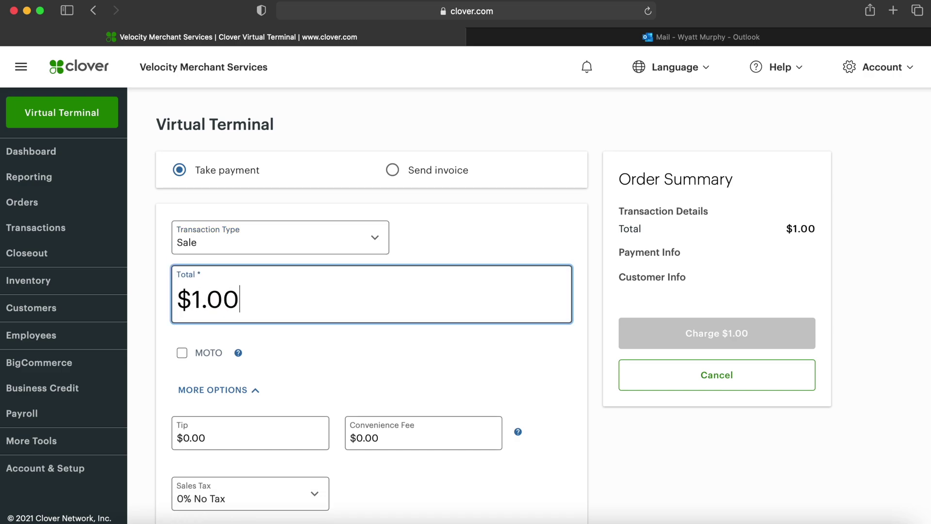
mouse_move(235, 361)
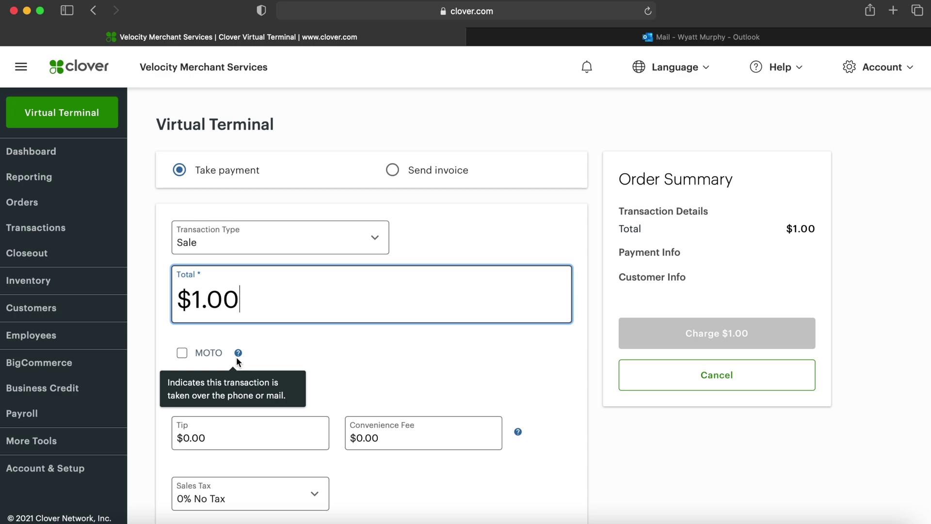
click(212, 350)
scroll(211, 348, down, 4)
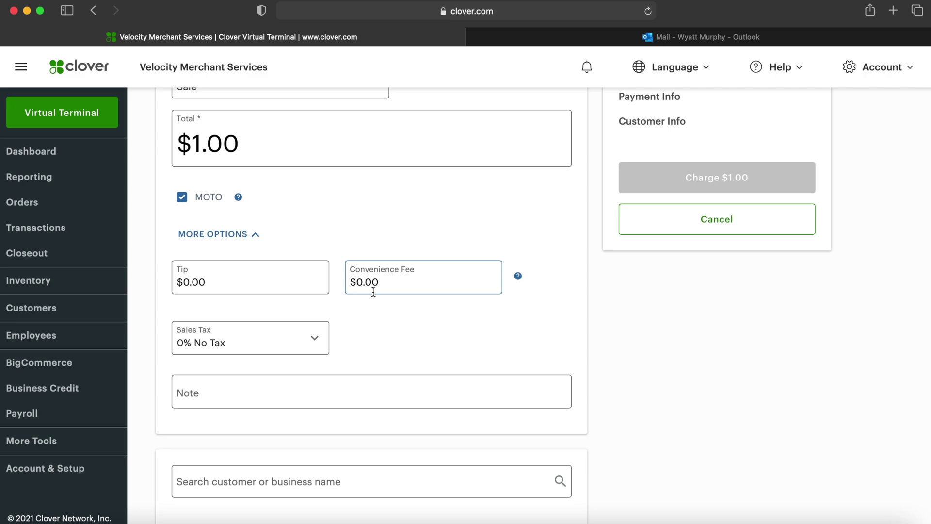
scroll(293, 355, down, 2)
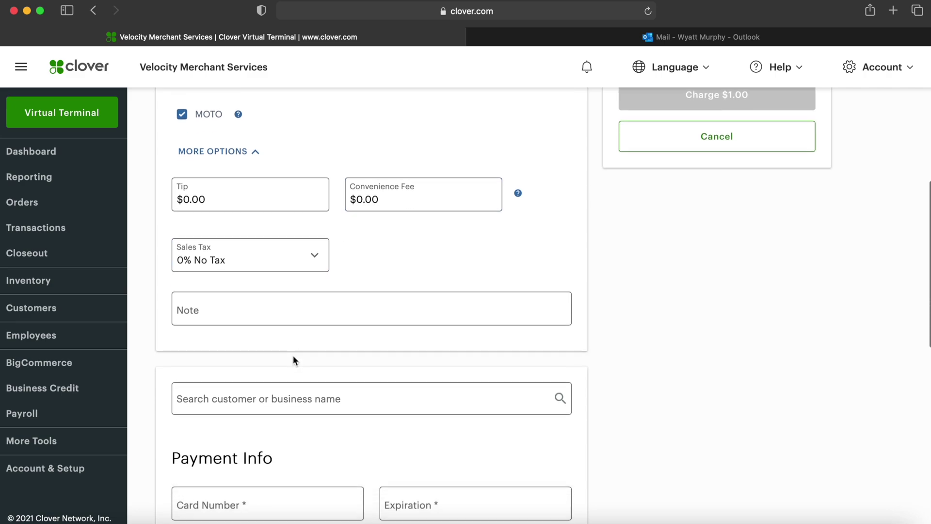
Add the note 'Testing' to the transaction
click(273, 313)
text(Testing)
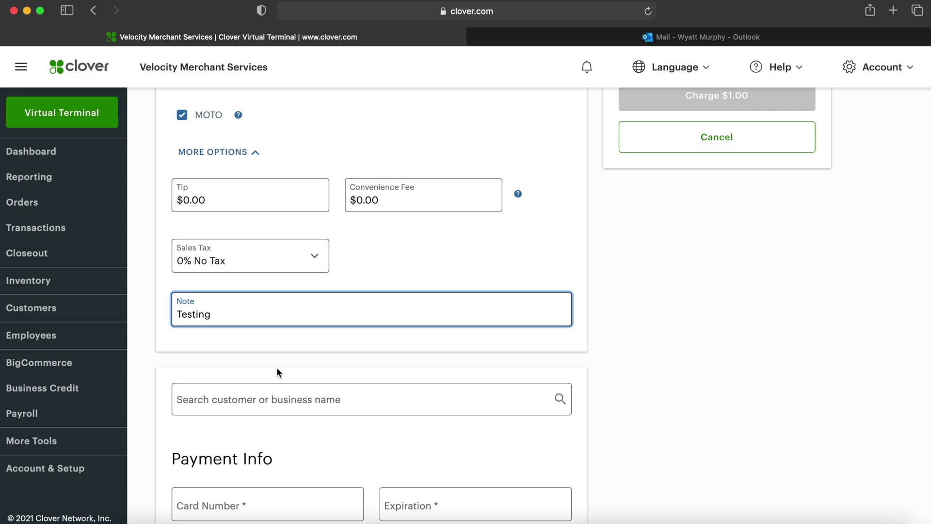
scroll(278, 370, down, 4)
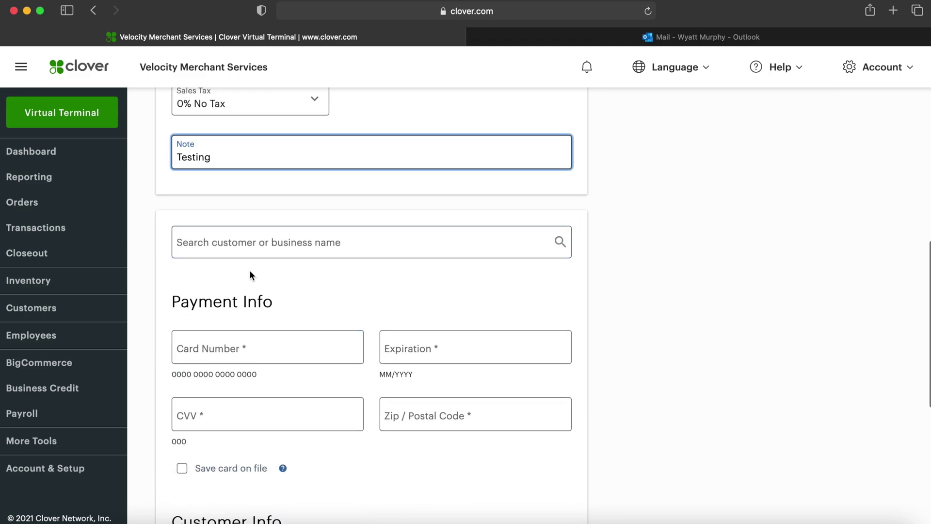
scroll(251, 272, down, 1)
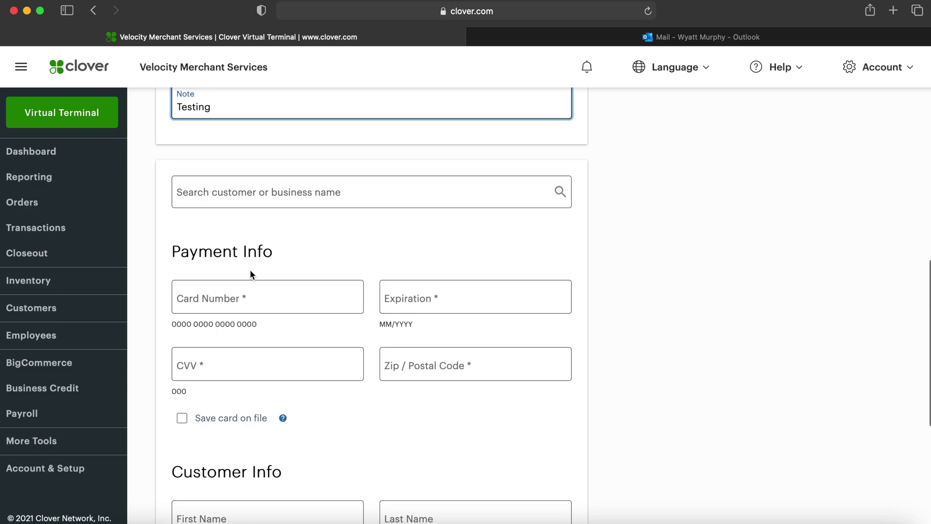
click(247, 292)
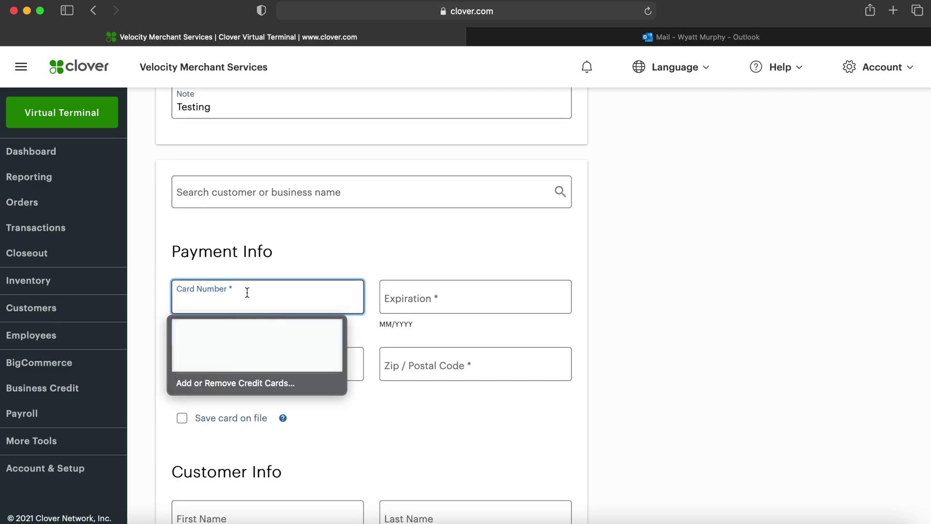
text(1234 5)
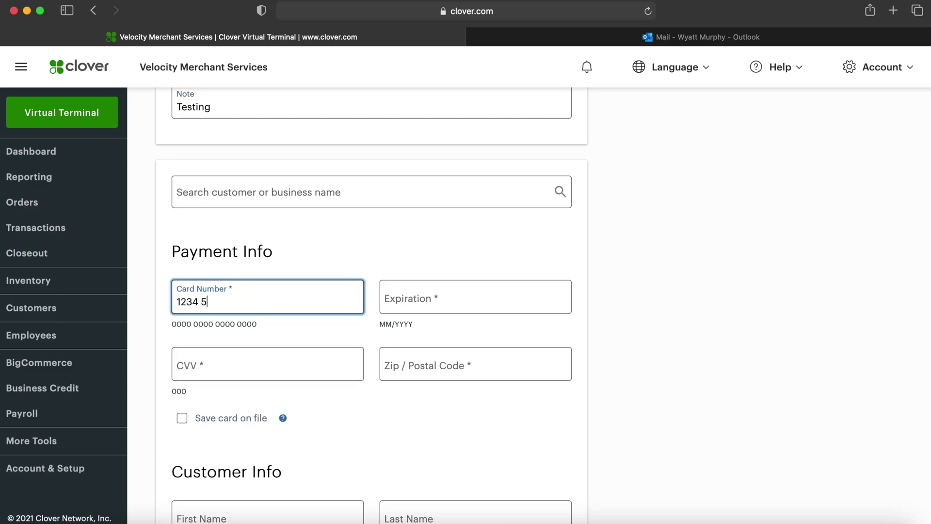
text(678 90123456)
click(441, 289)
text(12/3)
click(264, 359)
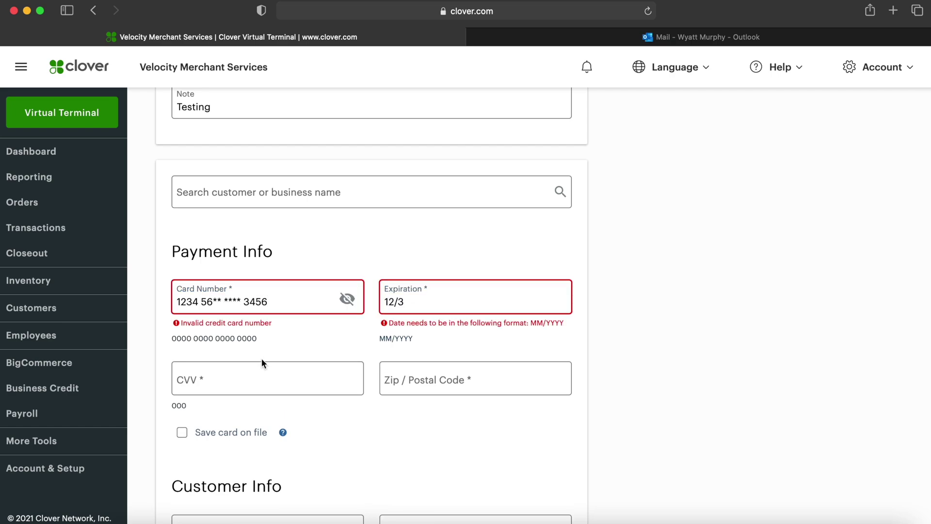
click(456, 293)
text(3)
click(297, 365)
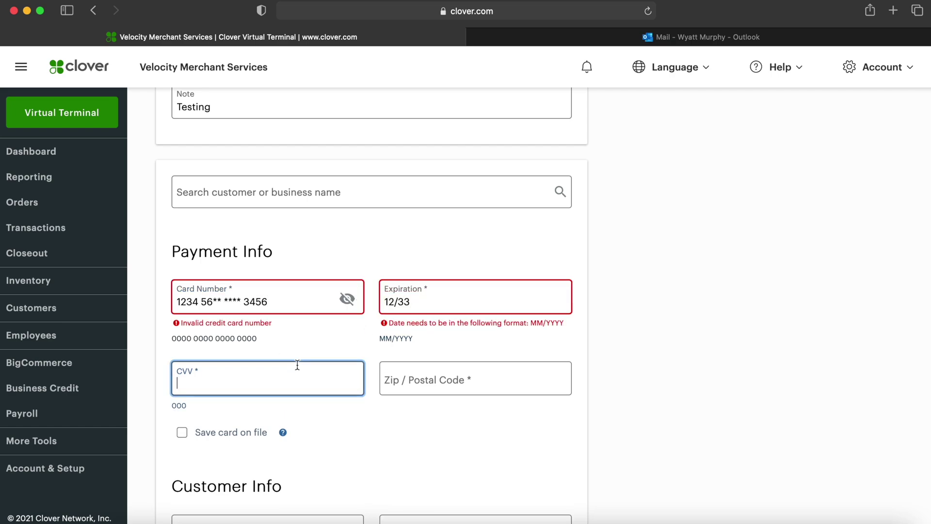
text(123)
click(444, 384)
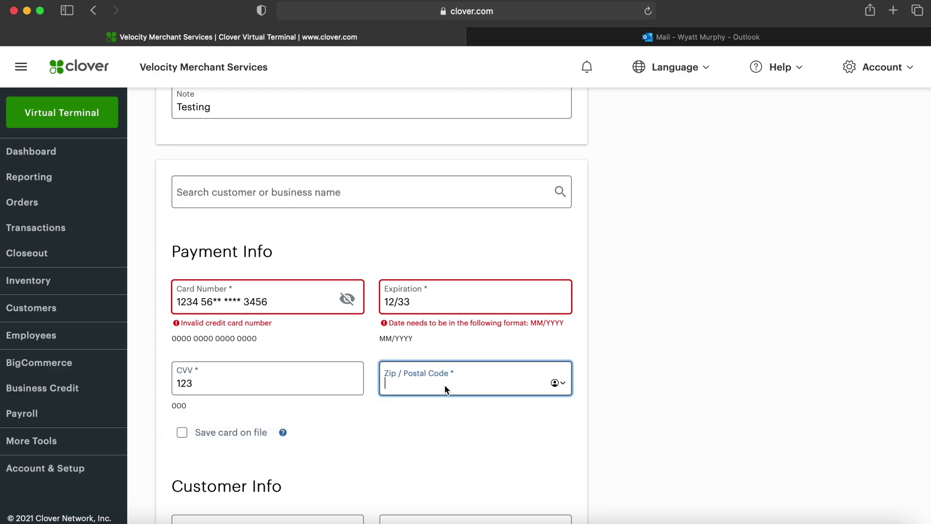
text(12345)
Move to the customer's first-name field and return to the top of the form
scroll(444, 384, down, 5)
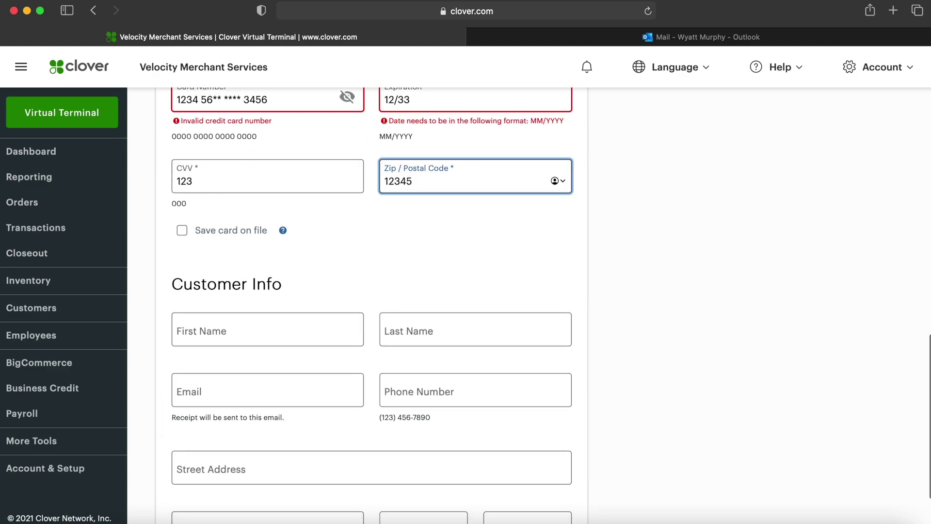
mouse_move(284, 231)
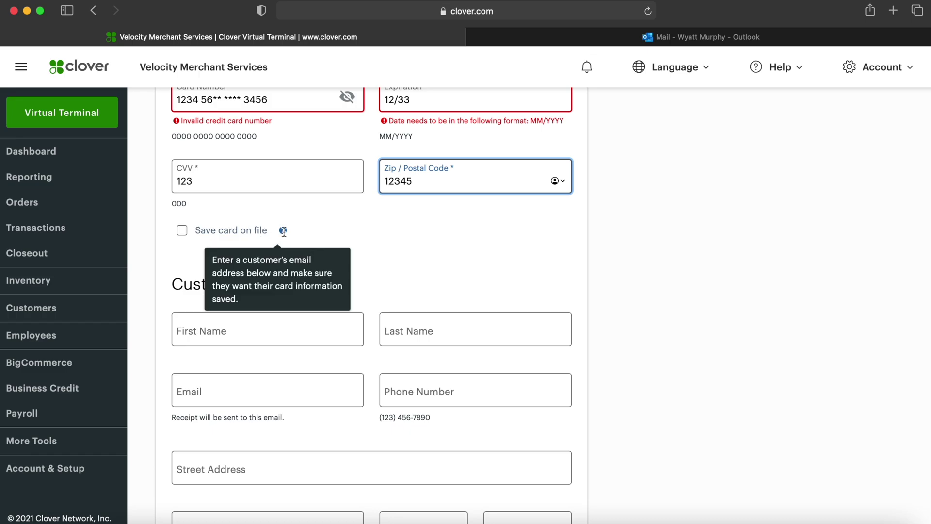
scroll(284, 232, down, 2)
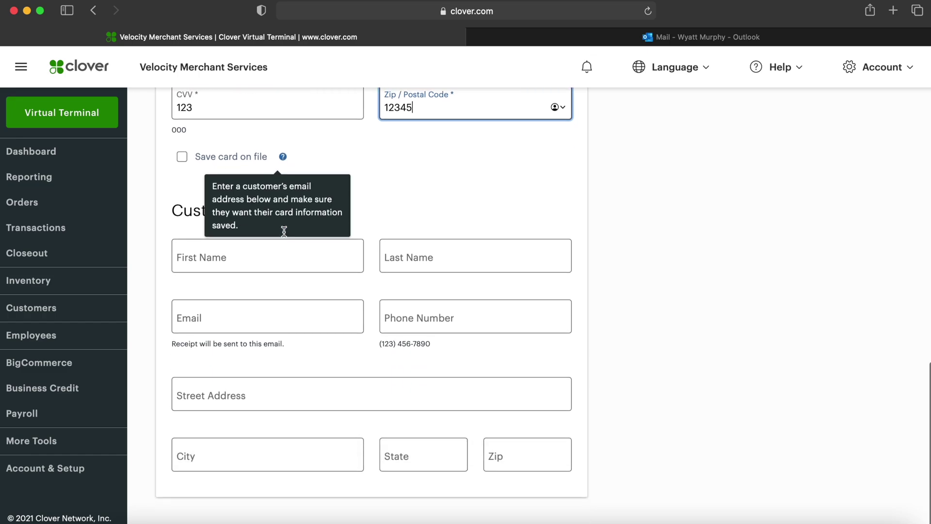
click(376, 209)
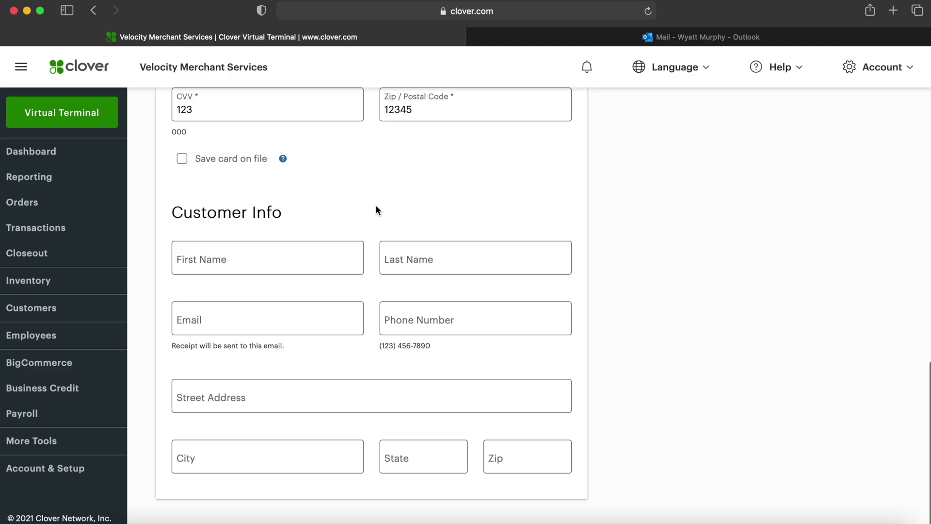
click(350, 252)
scroll(503, 223, up, 10)
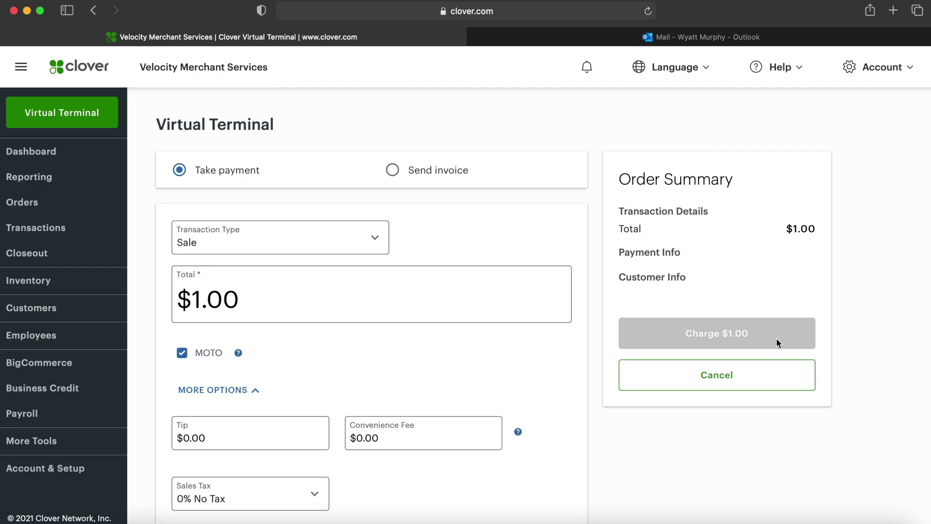
Switch the form to an invoice, confirm the $1.00 total, and add the note 'Testing'
click(441, 170)
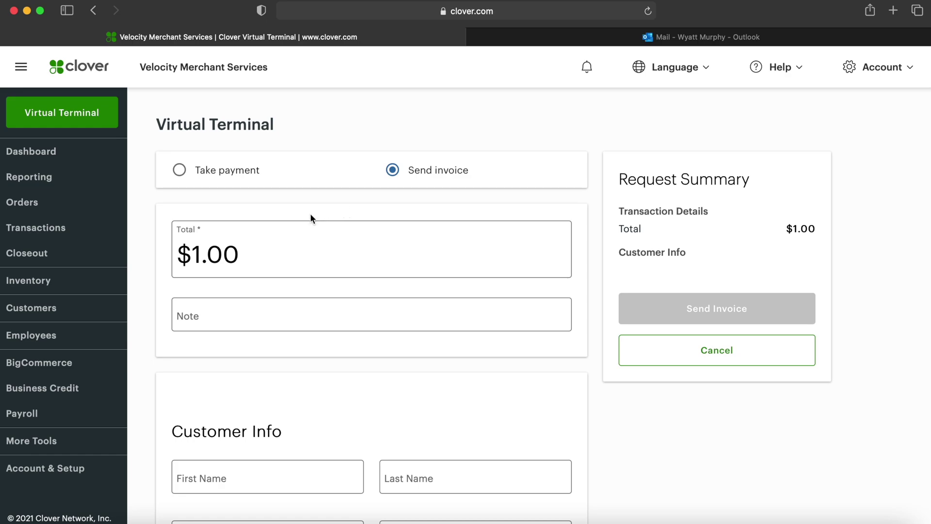
click(235, 253)
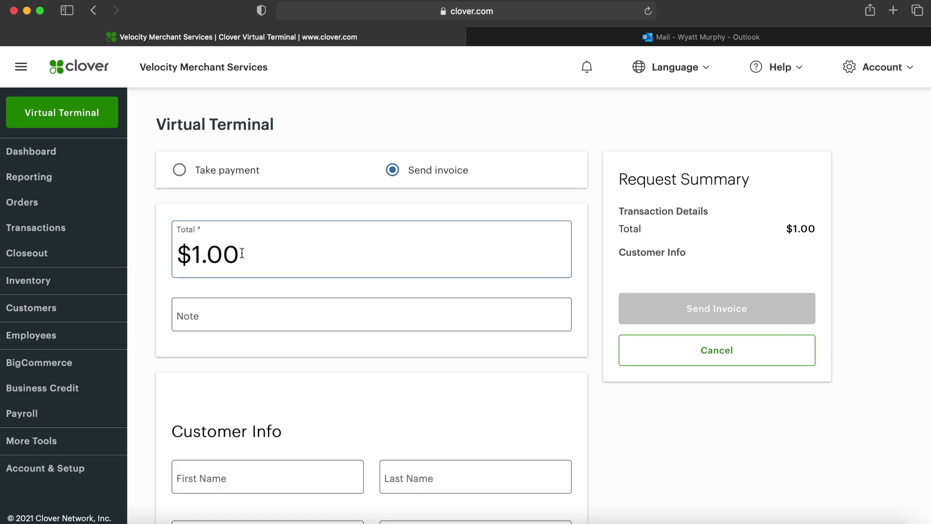
scroll(242, 253, down, 1)
click(220, 295)
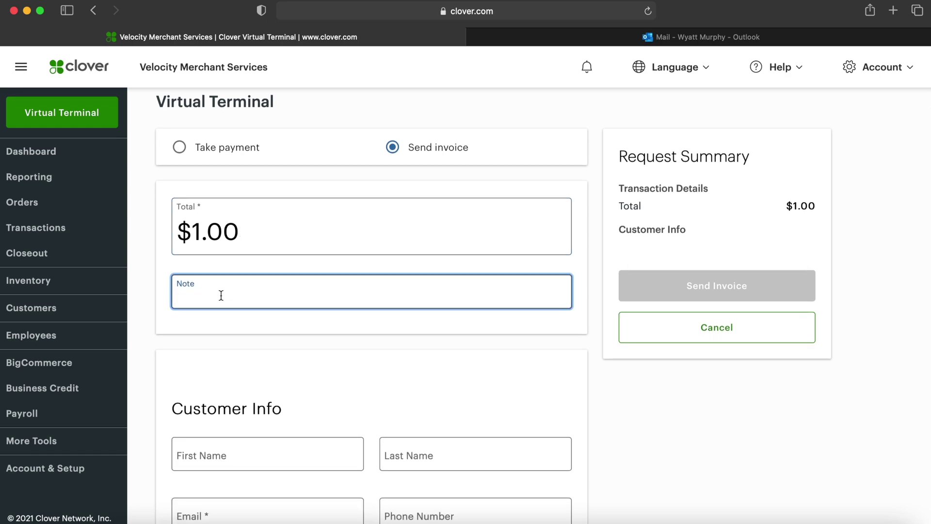
text(Testing)
scroll(209, 352, down, 3)
click(210, 351)
Fill in the customer's first and last name, e-mail and phone number, then send the invoice
click(211, 383)
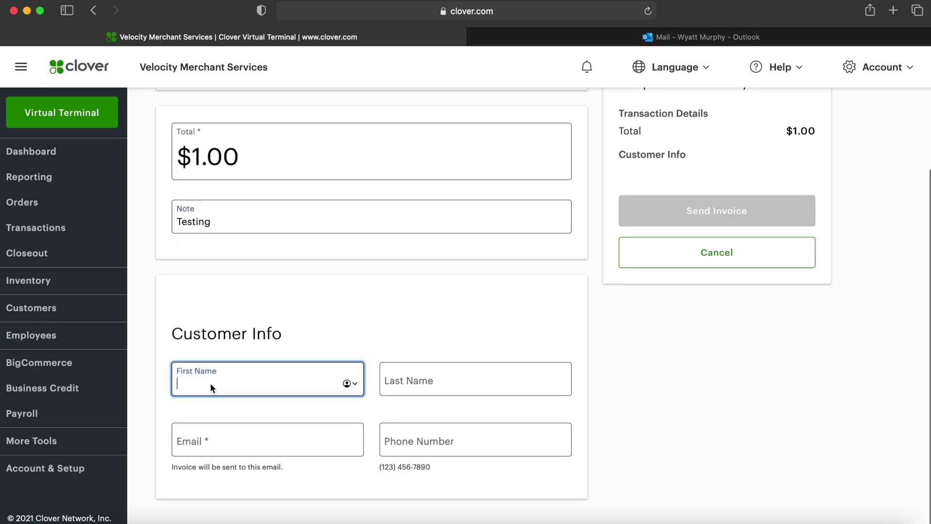
key(Tab)
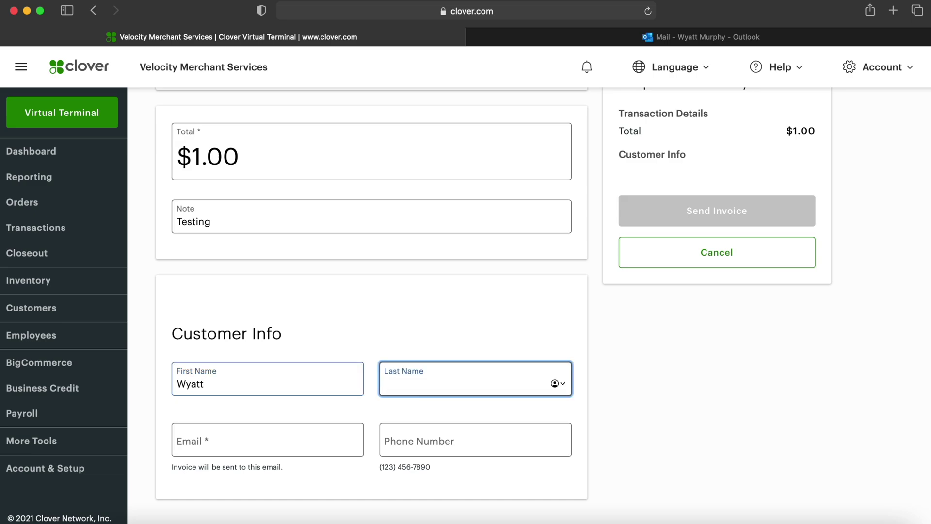
key(Tab)
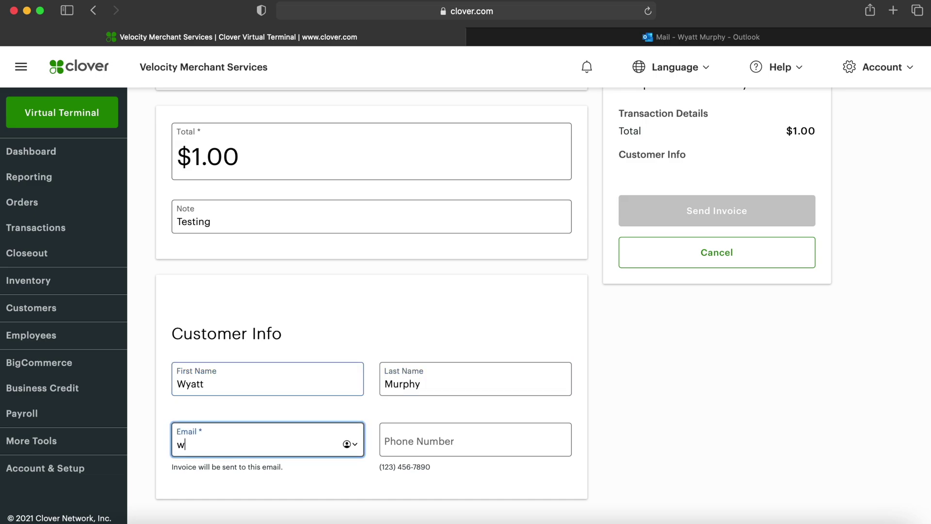
key(Tab)
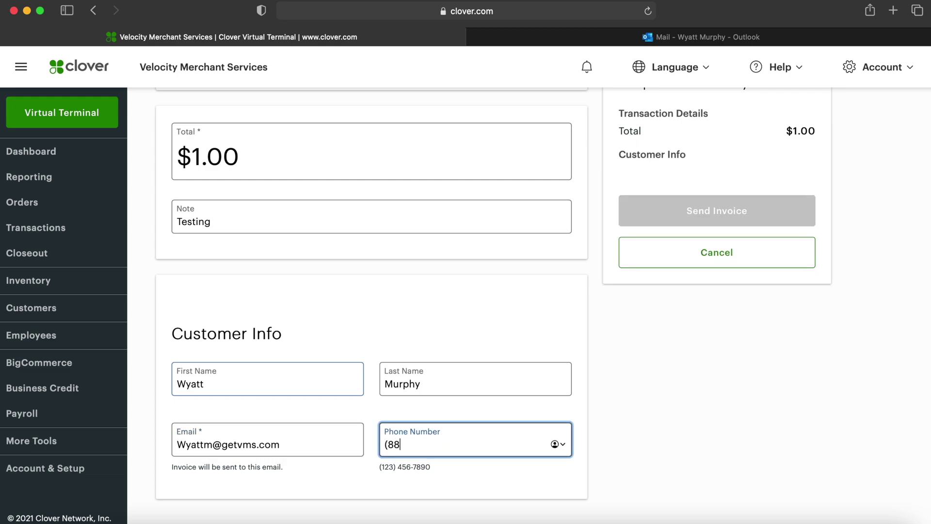
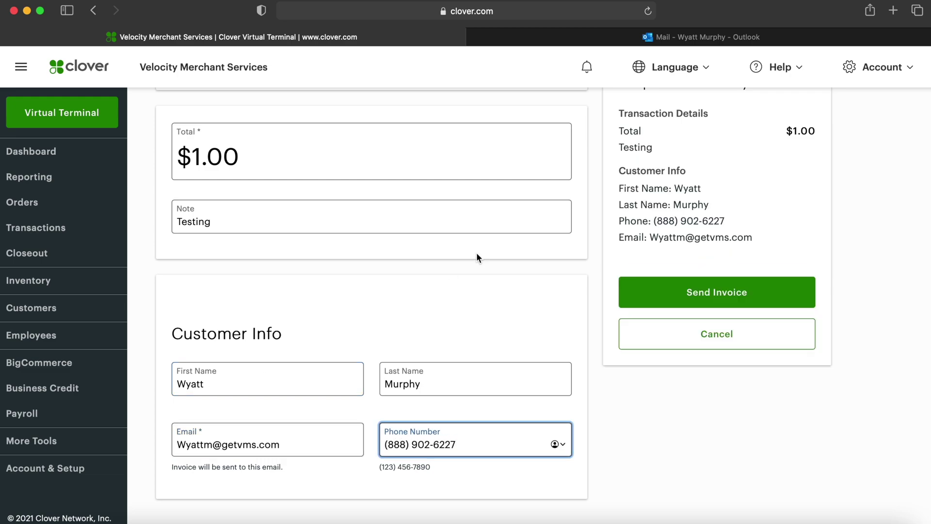
scroll(583, 238, up, 2)
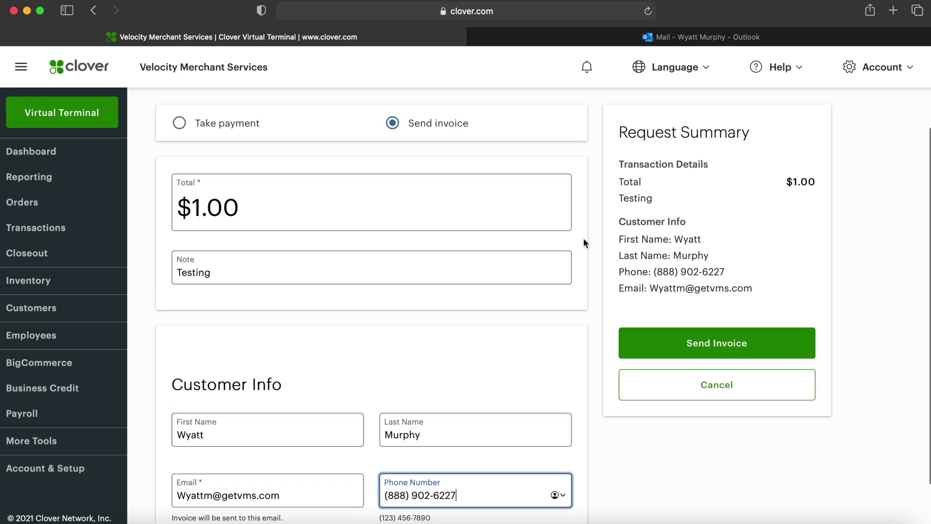
click(781, 349)
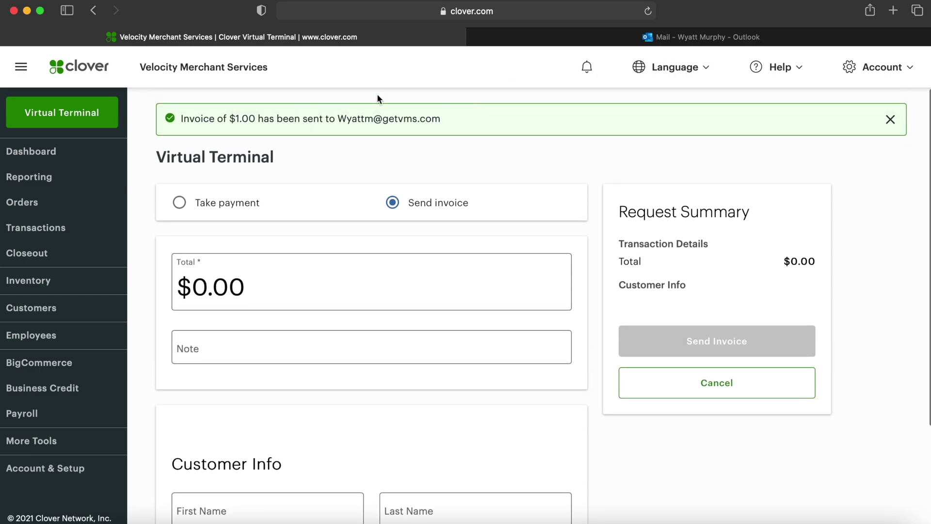
Open the Velocity Merchant Services invoice email in Outlook with its blocked content shown
click(635, 35)
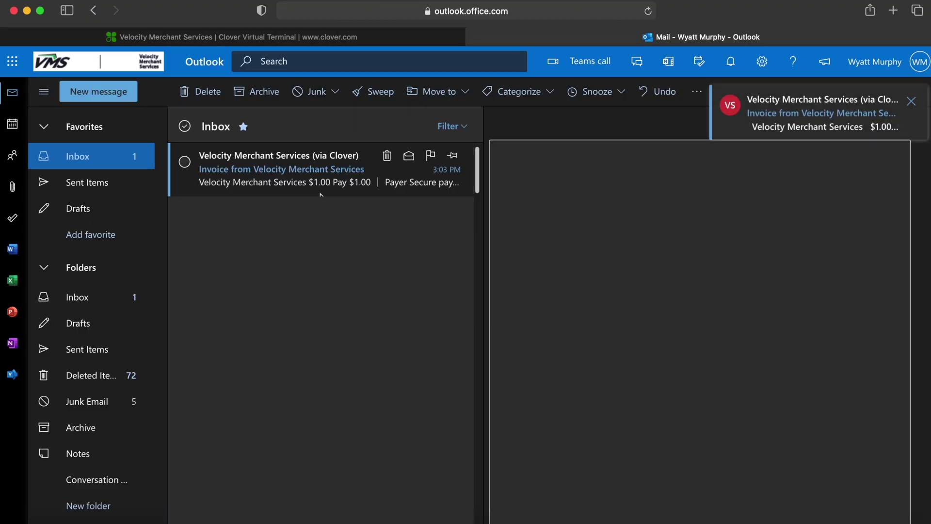
click(320, 194)
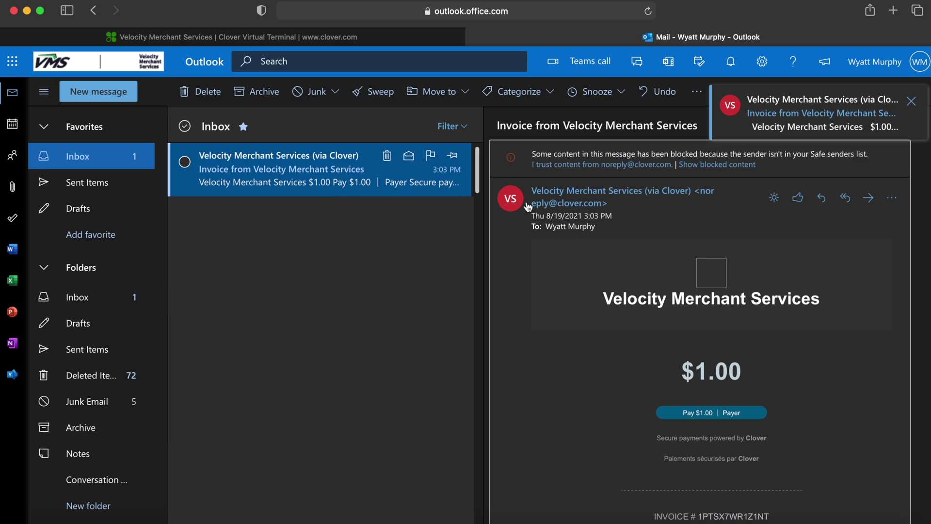
click(728, 165)
Review the invoice email and follow its Pay $1.00 link to Clover checkout
scroll(479, 343, down, 2)
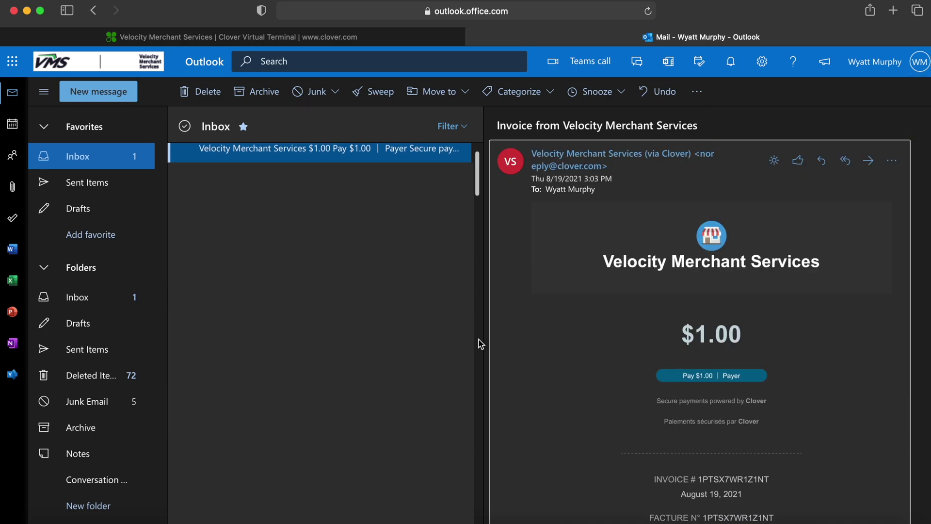
scroll(602, 311, down, 3)
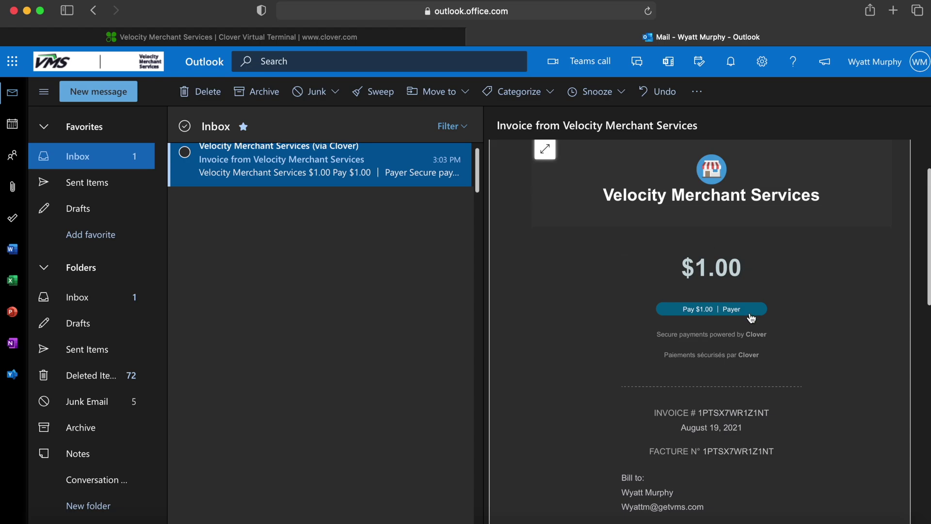
scroll(752, 317, down, 5)
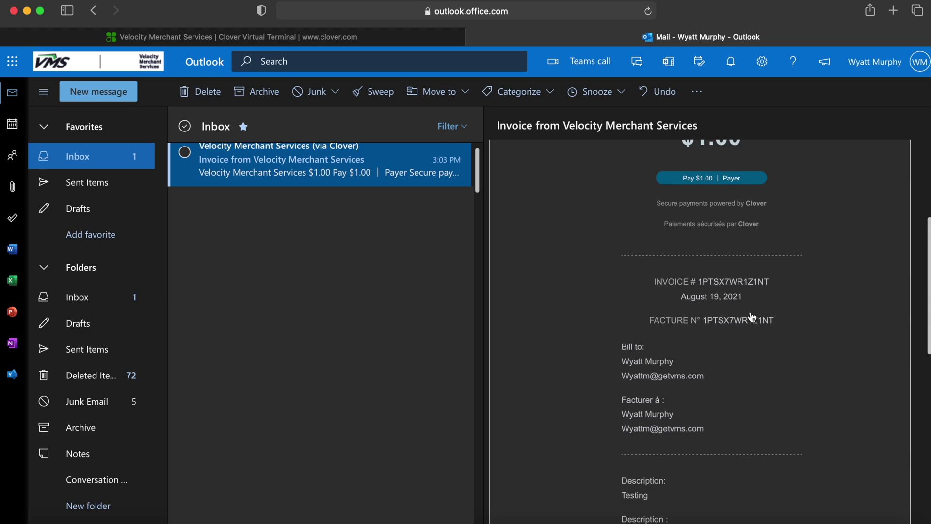
scroll(725, 312, down, 2)
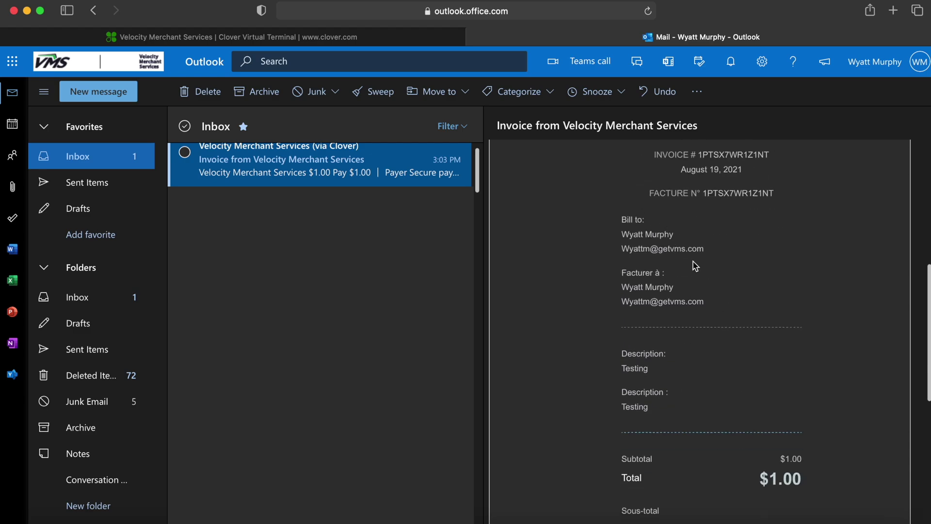
scroll(695, 267, down, 3)
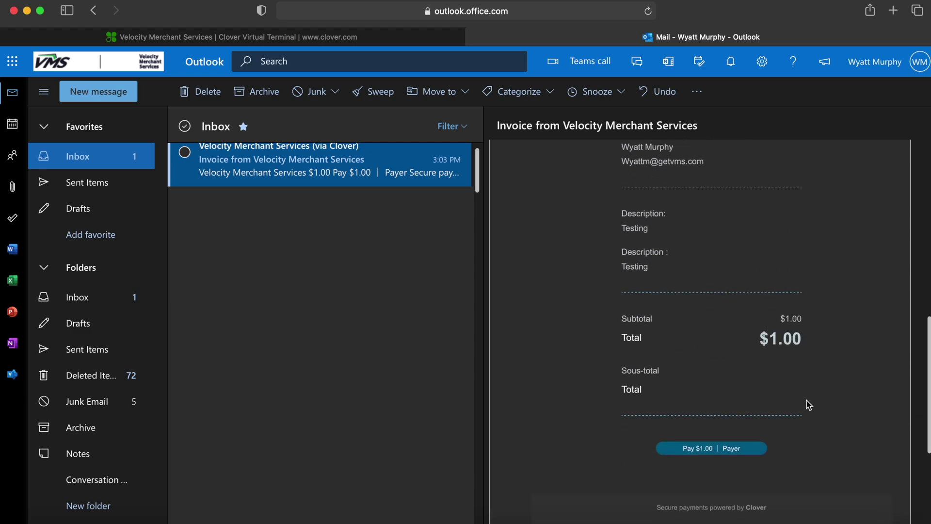
scroll(808, 404, up, 10)
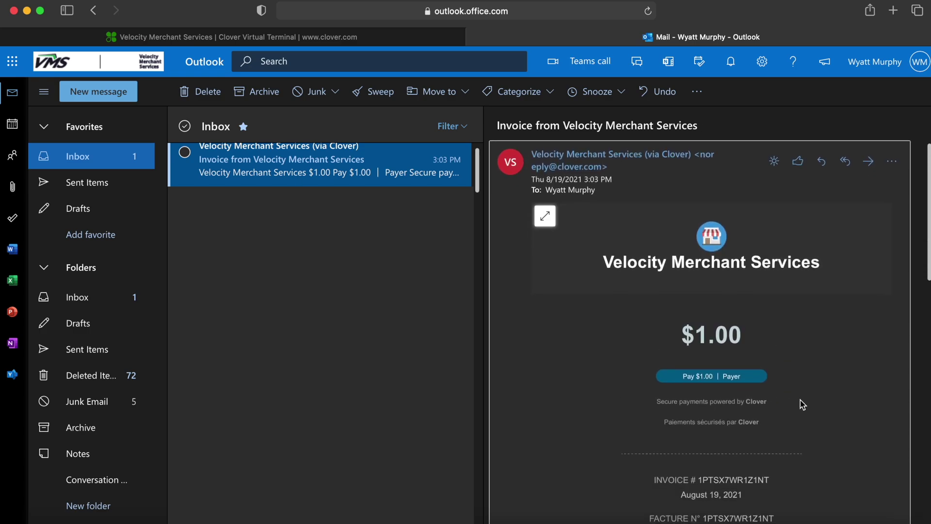
click(755, 379)
scroll(753, 375, down, 2)
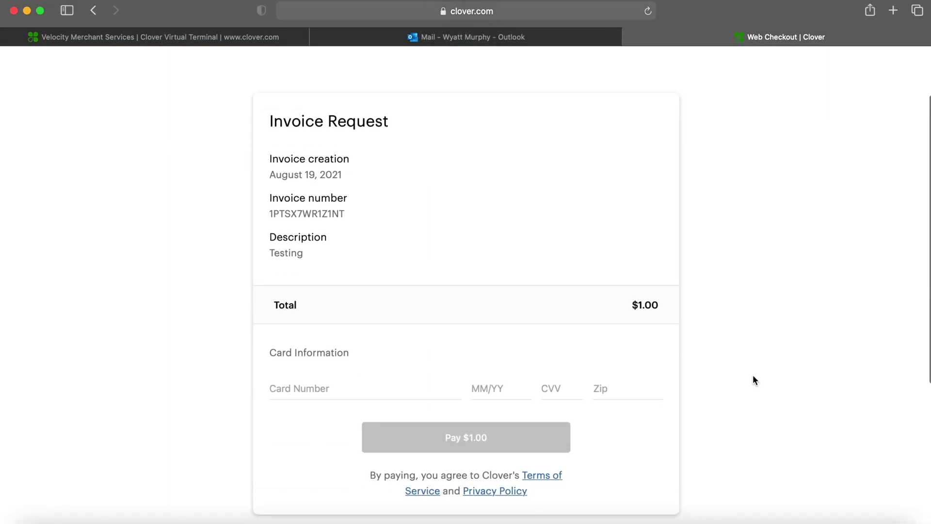